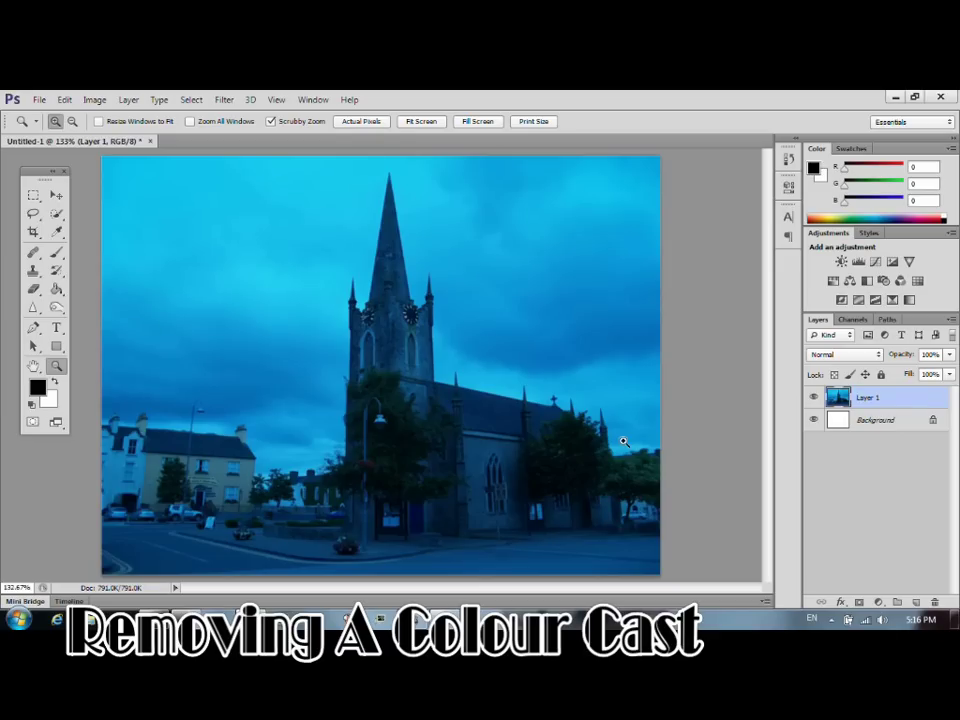
Step: Merge Layer 1 and the Background into one Background layer with Ctrl+E
key(ctrl+e)
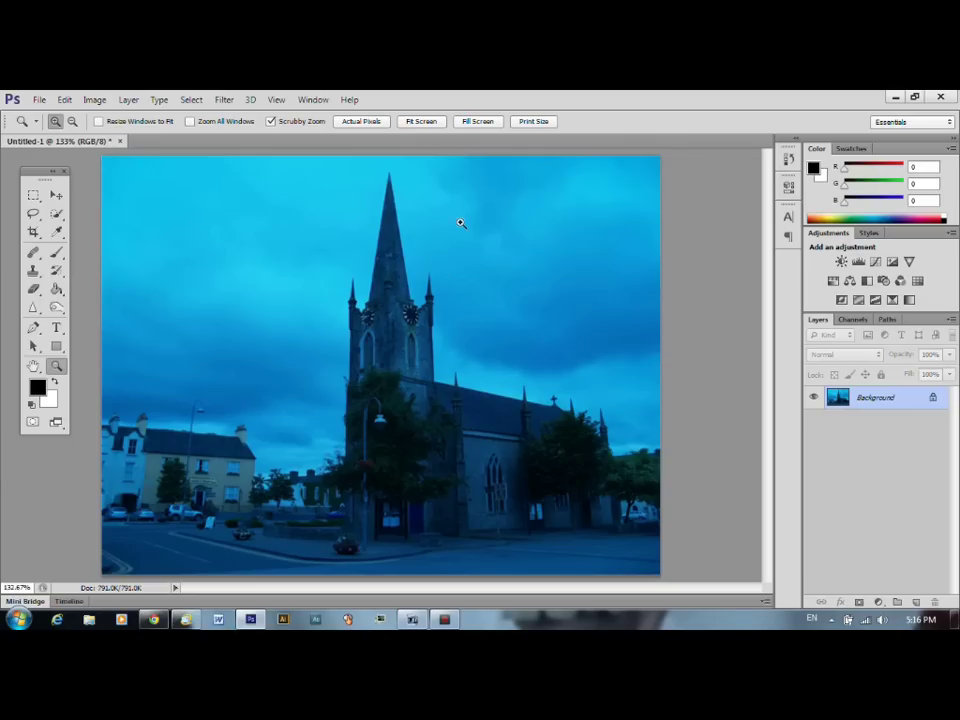
click(95, 100)
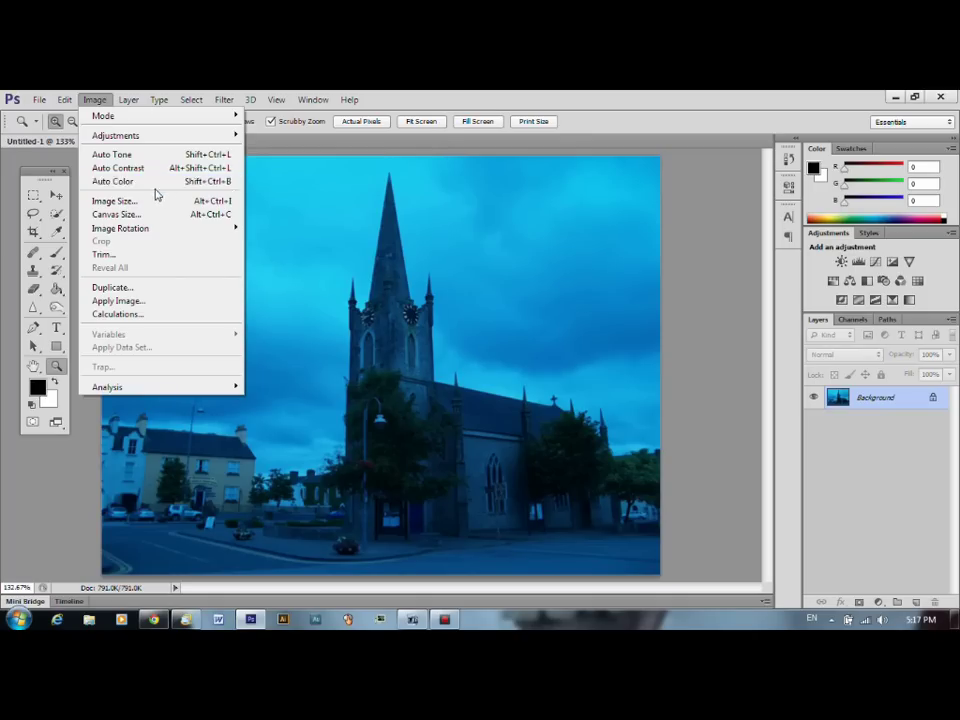
click(143, 184)
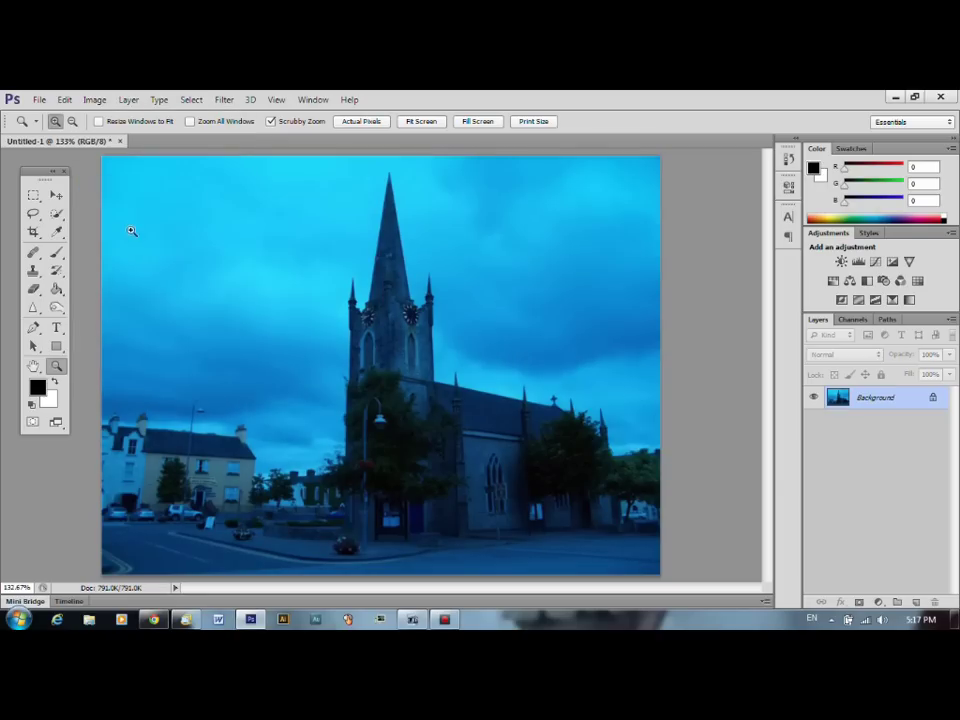
click(104, 104)
mouse_move(64, 99)
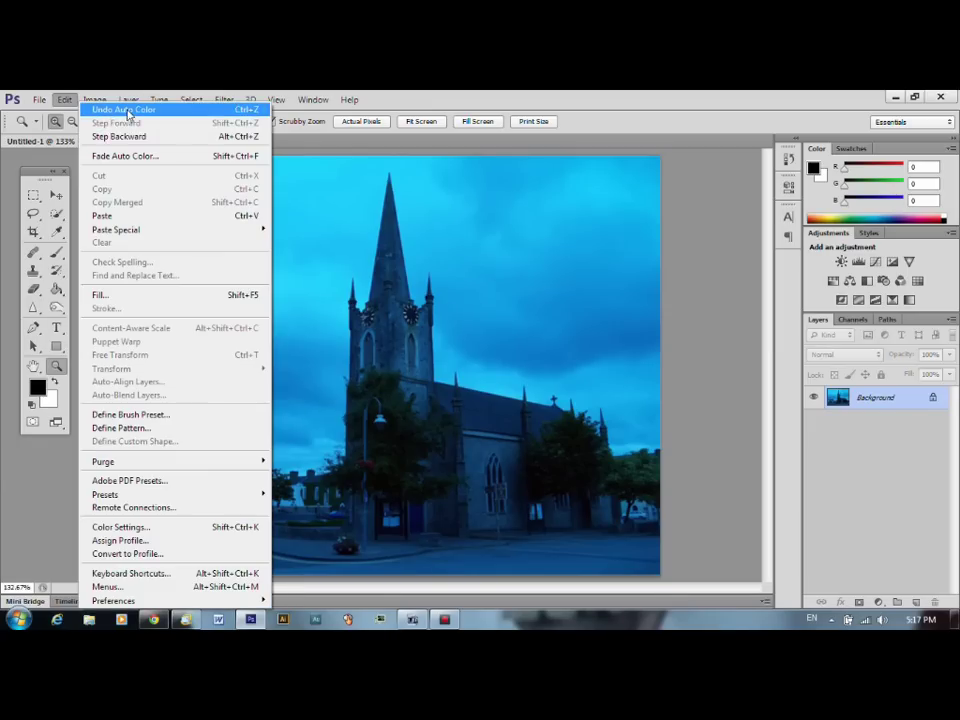
click(127, 110)
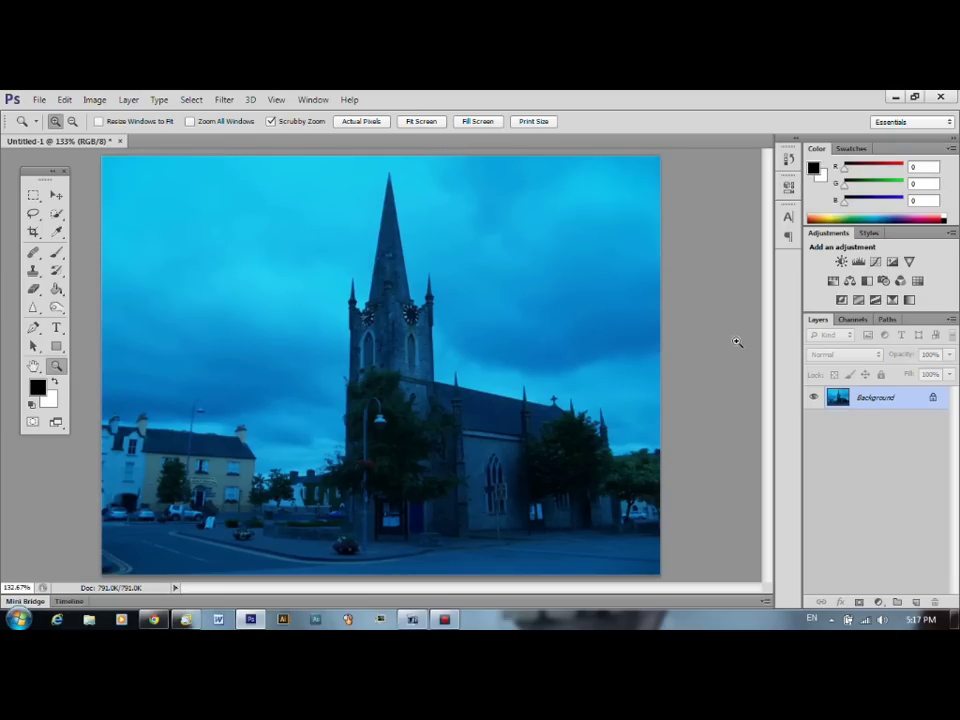
Step: Duplicate the Background twice, creating Layer 1 and Layer 1 copy
key(ctrl+j)
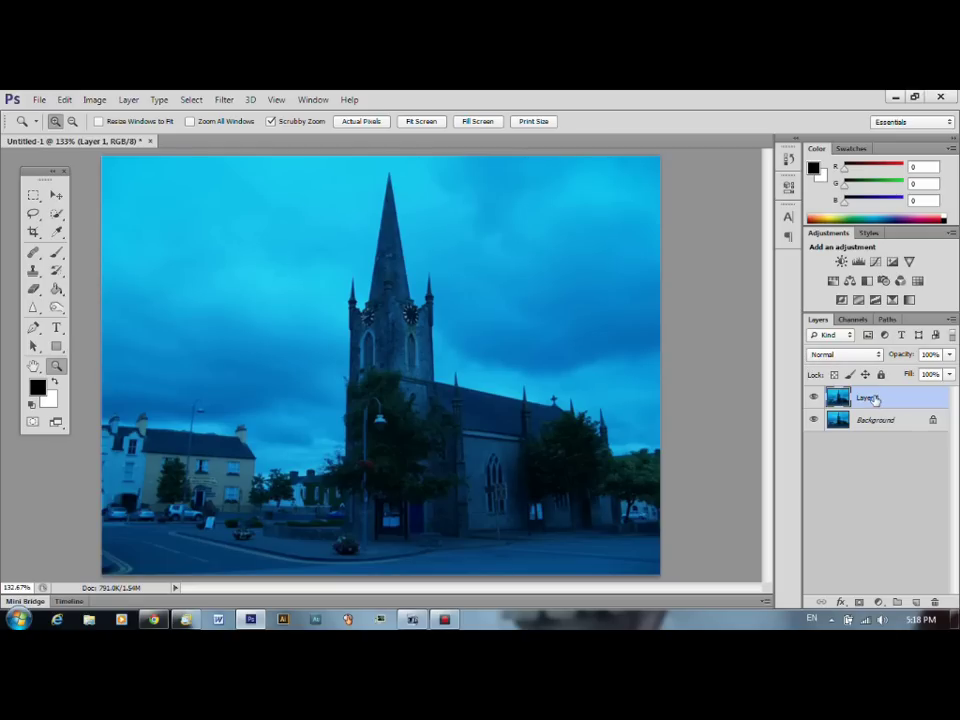
key(ctrl+j)
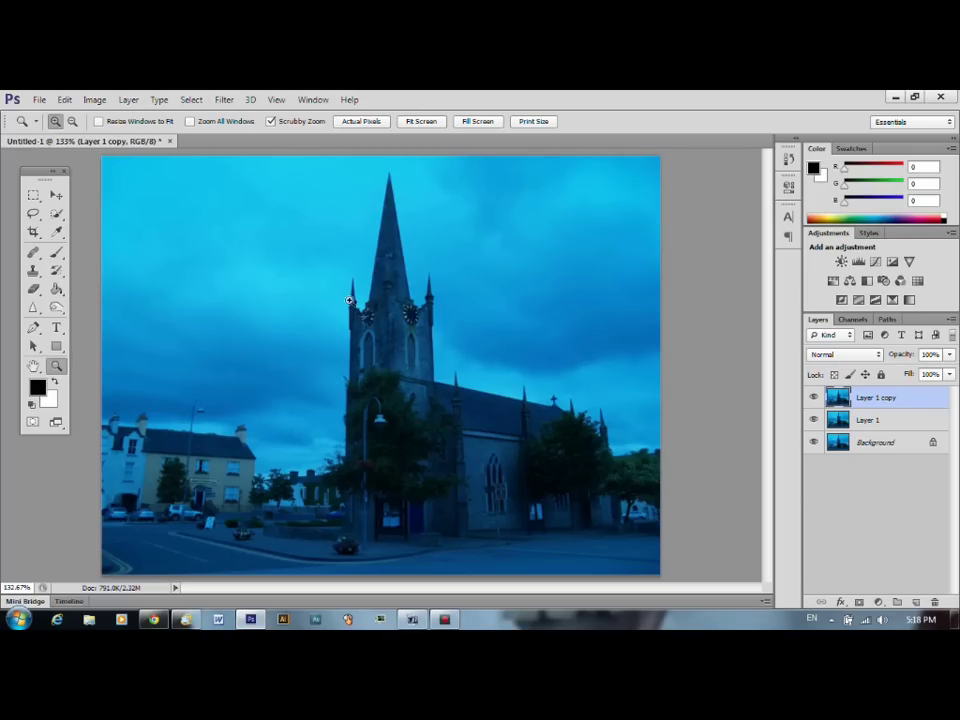
Step: Apply the Average blur filter to Layer 1 copy, turning it solid blue
click(224, 99)
mouse_move(270, 260)
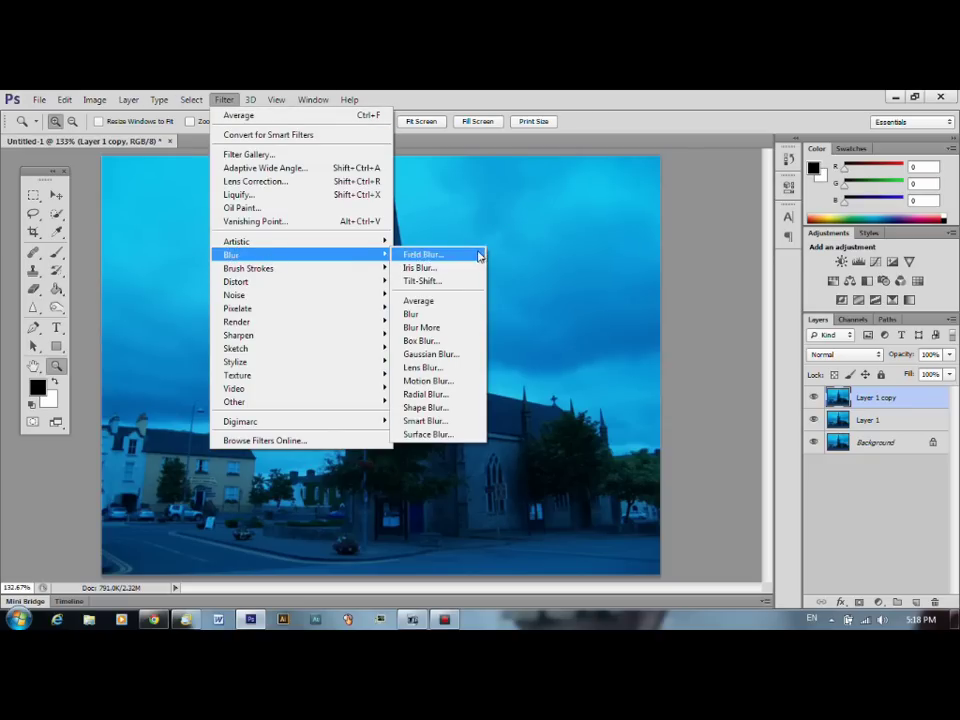
click(440, 302)
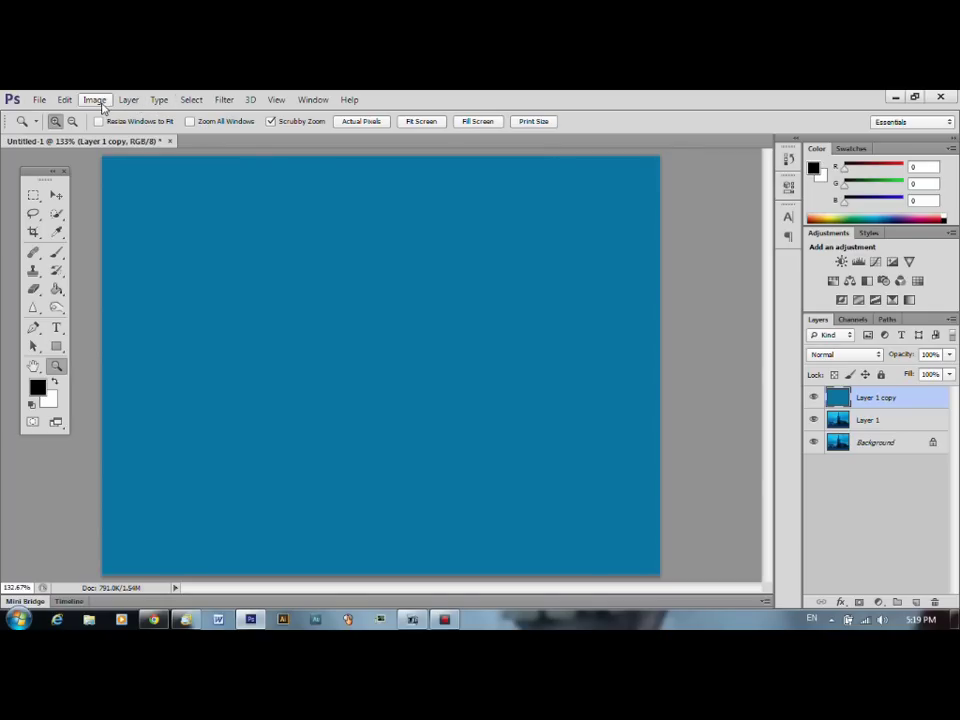
Step: Invert Layer 1 copy's flat blue fill into solid orange
click(96, 100)
mouse_move(150, 136)
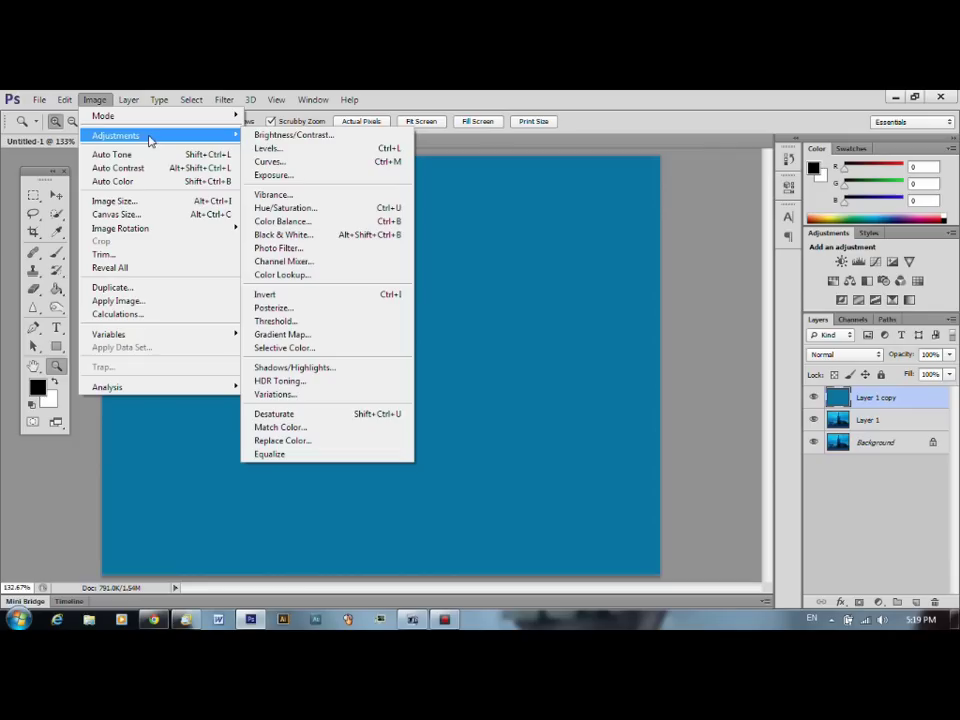
click(387, 300)
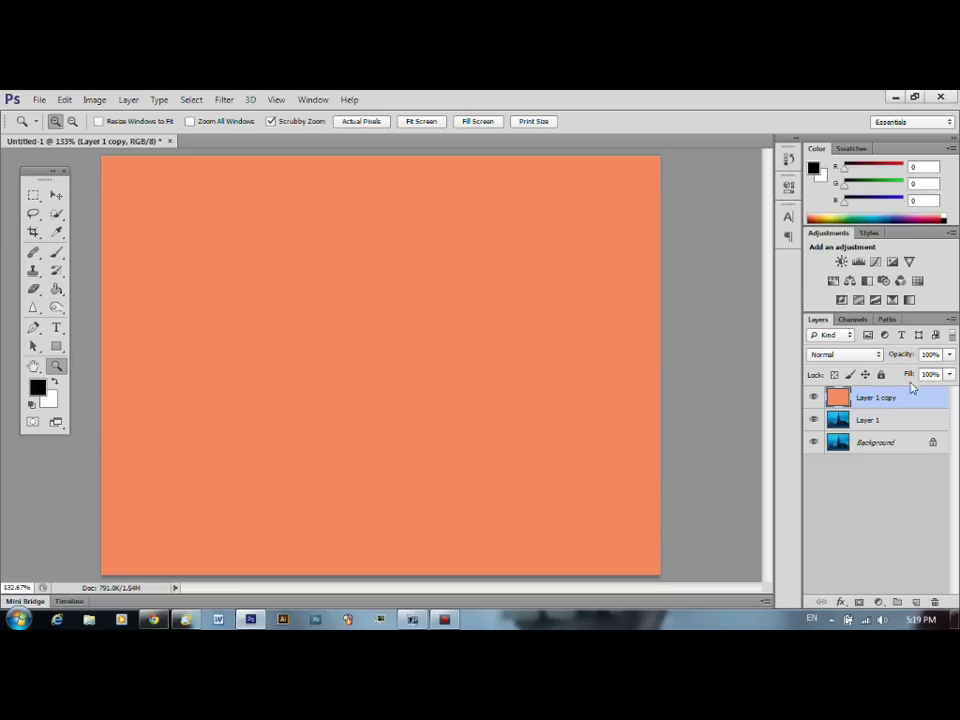
Step: Nudge the orange layer's opacity slider, then show the blend mode list
click(953, 358)
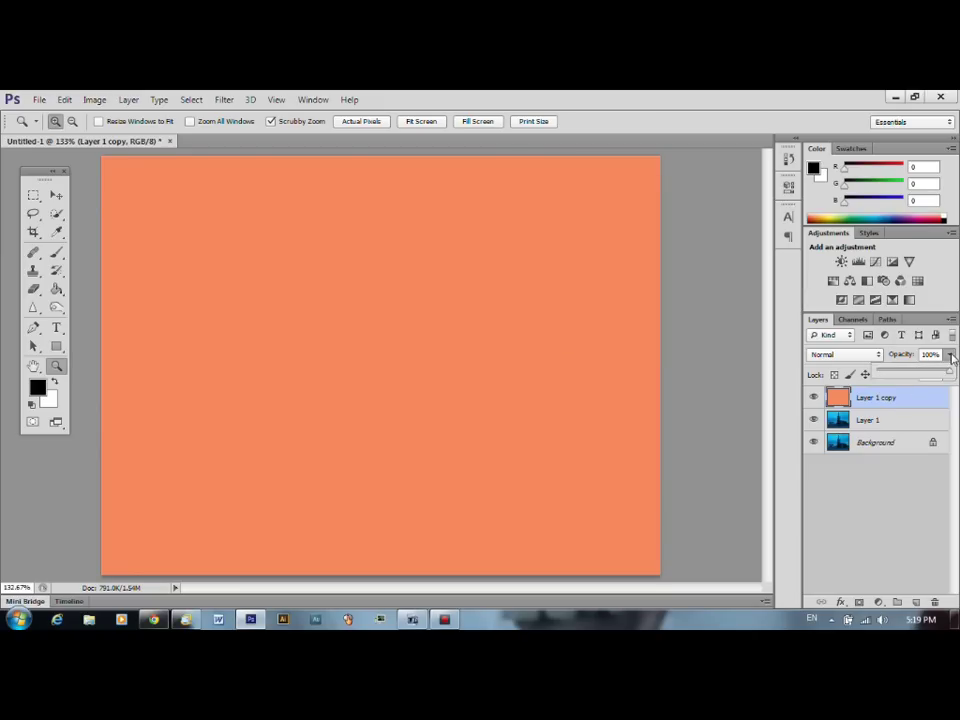
mouse_move(951, 373)
mouse_down()
mouse_move(876, 377)
mouse_move(925, 381)
mouse_move(869, 388)
mouse_move(955, 382)
mouse_up()
click(878, 356)
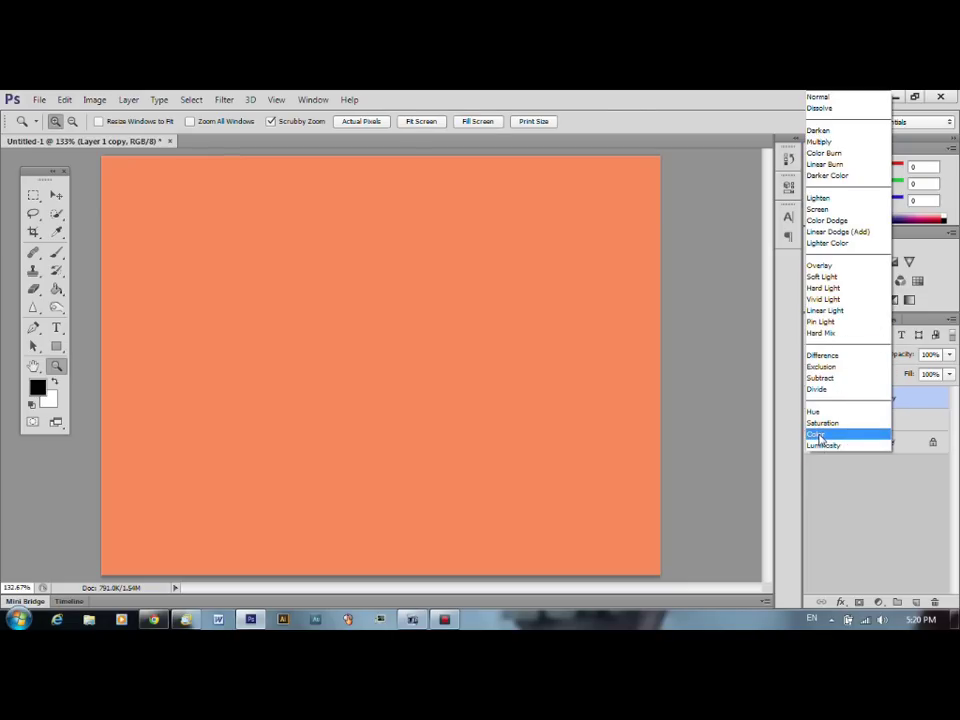
Step: Switch the orange Layer 1 copy to Color blending and lower its opacity to 50%
click(818, 435)
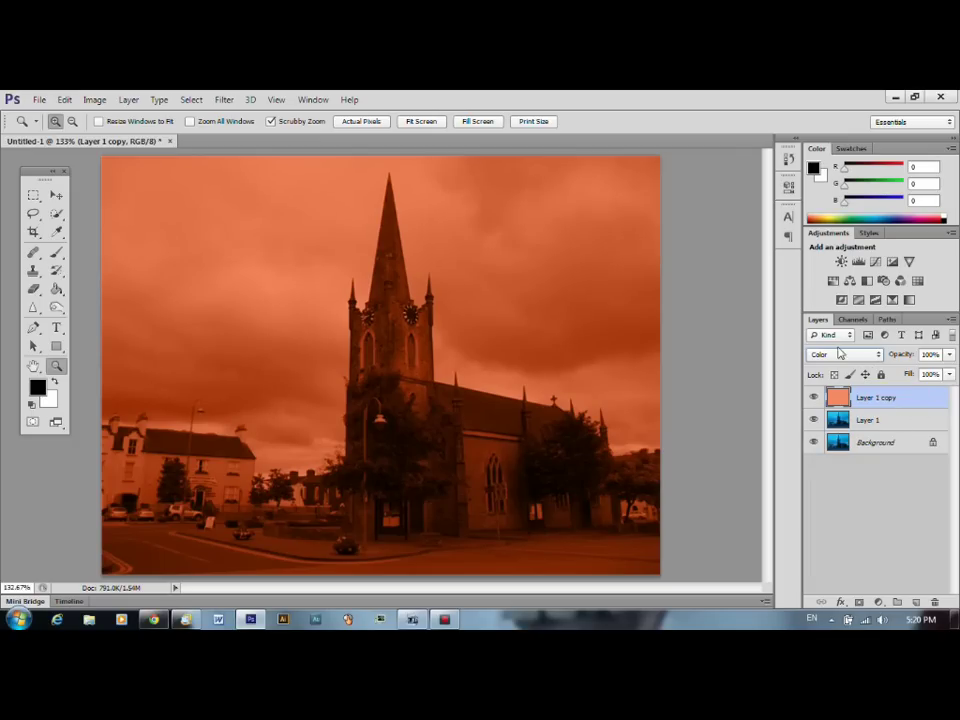
click(949, 354)
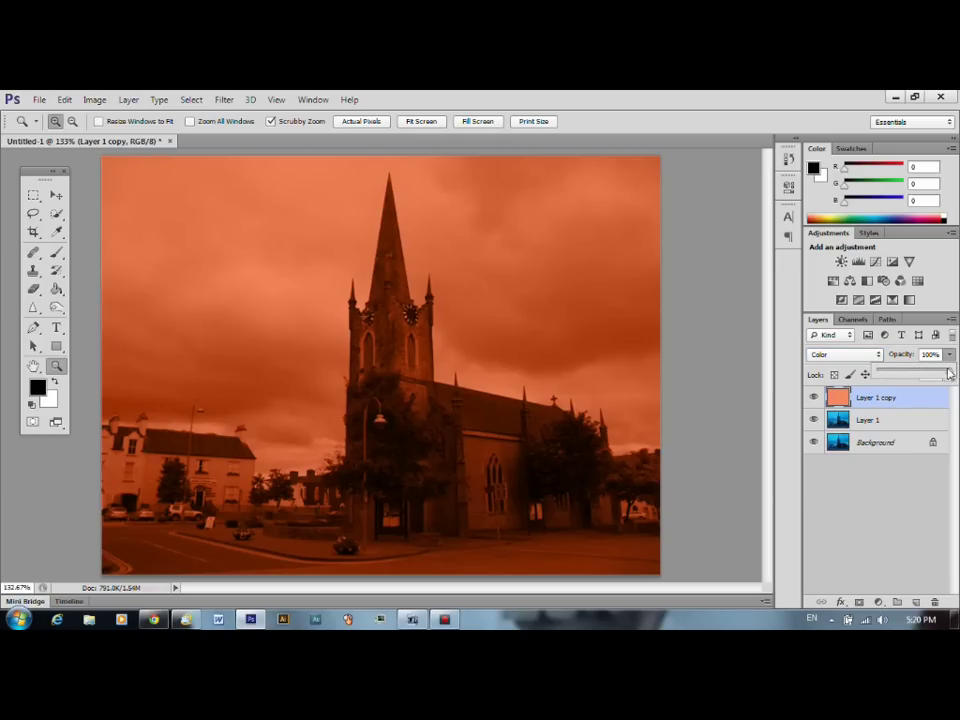
drag(953, 374, 916, 381)
Step: Select the Brush tool and compare layers by toggling visibility, leaving Layer 1 hidden
click(58, 254)
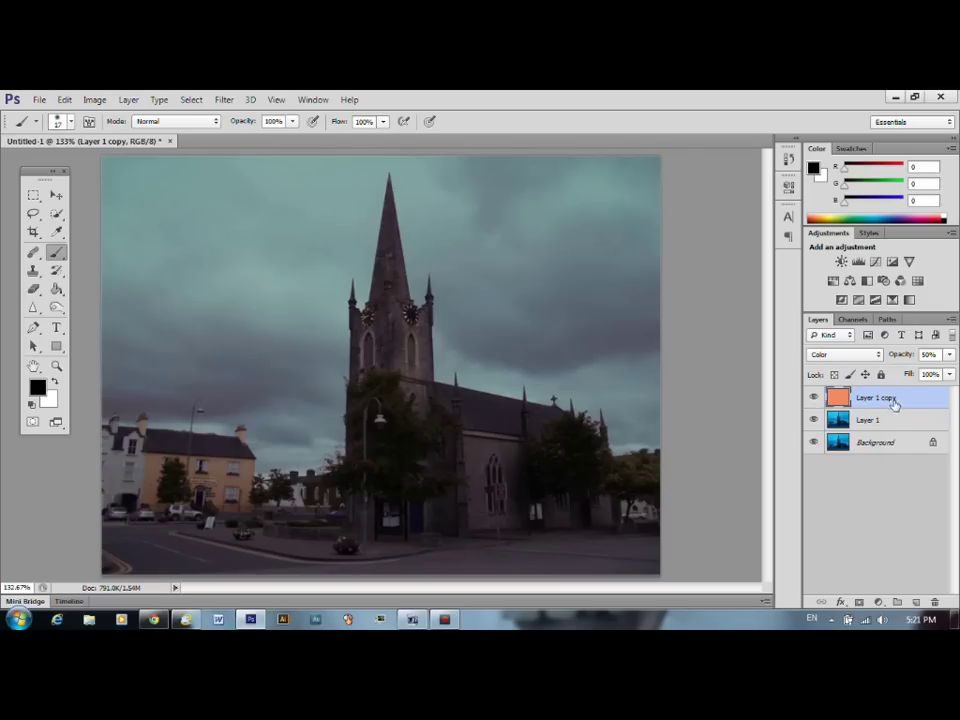
click(813, 398)
click(814, 420)
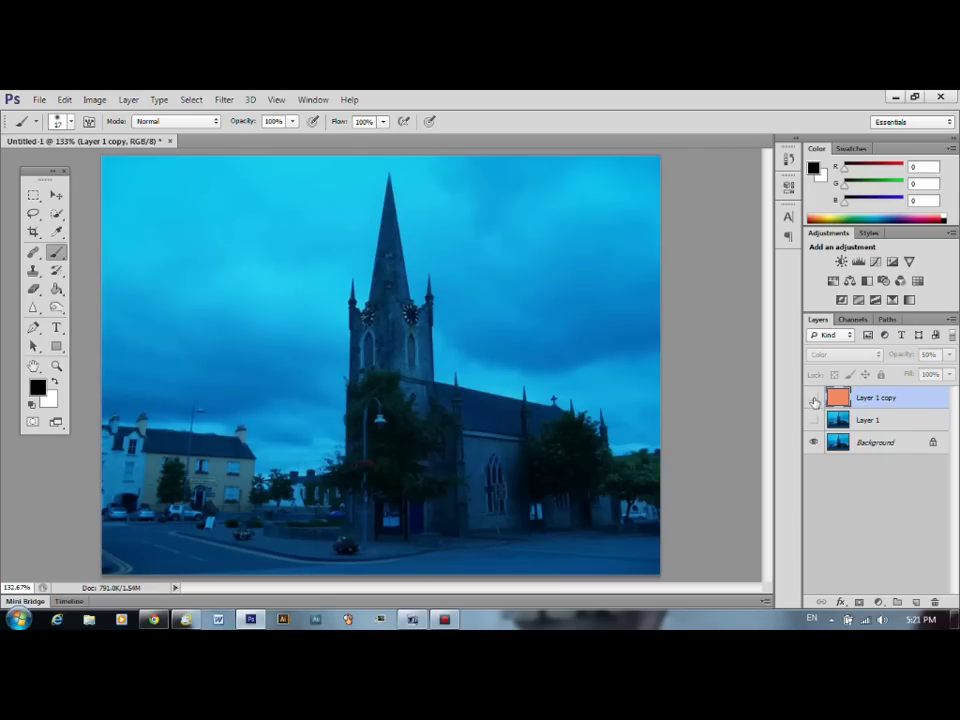
click(813, 398)
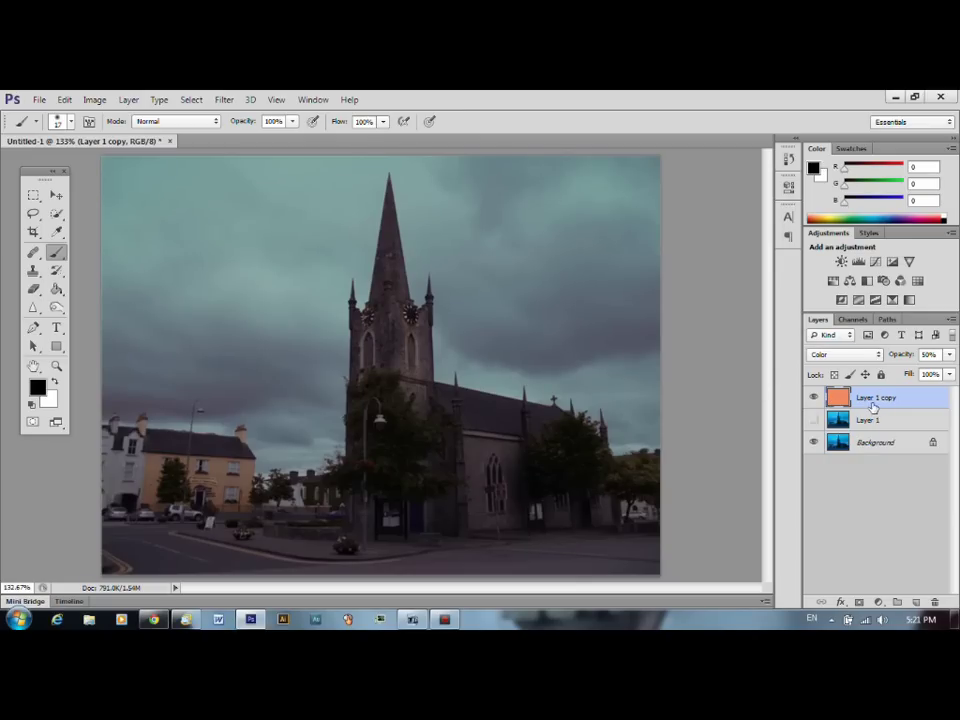
Step: Cancel Flatten Image, show Layer 1, and merge Layer 1 copy down into it
click(128, 100)
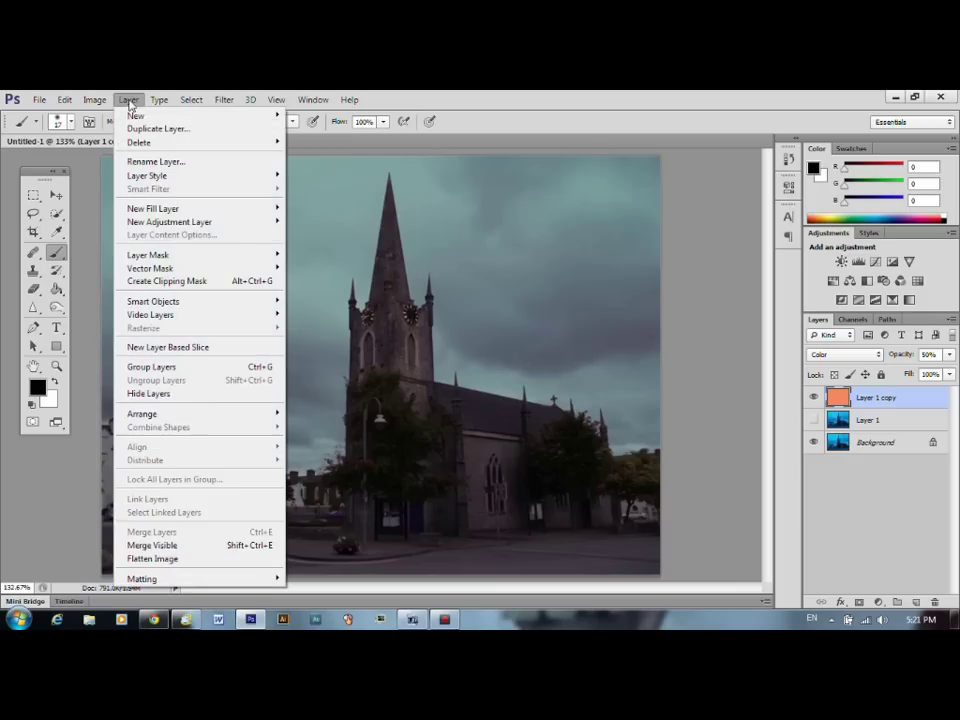
click(206, 560)
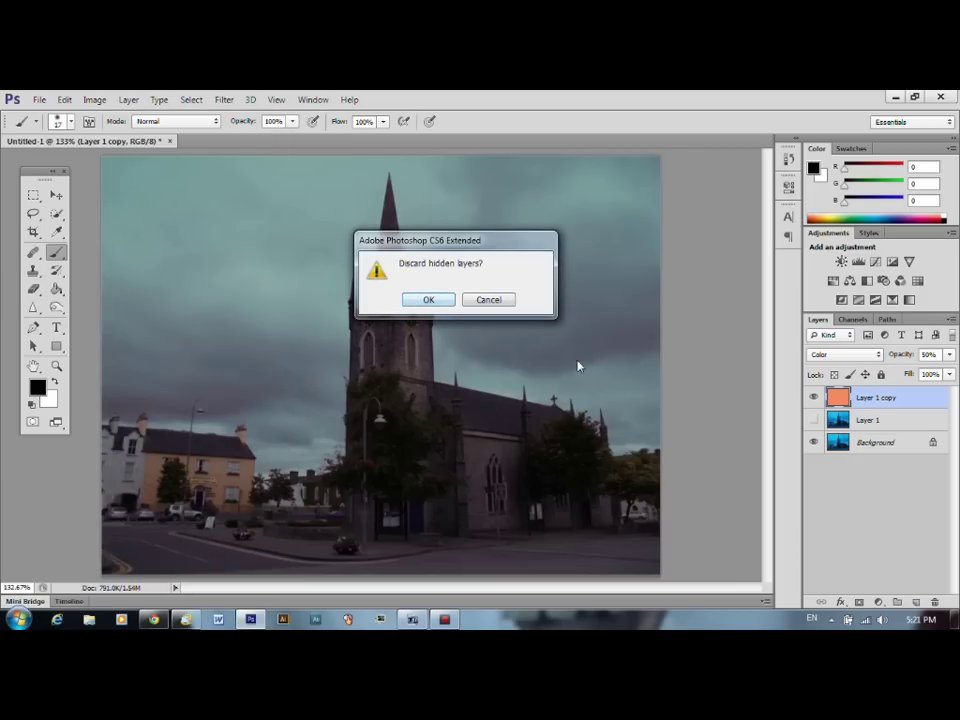
click(504, 303)
click(814, 420)
key(ctrl+e)
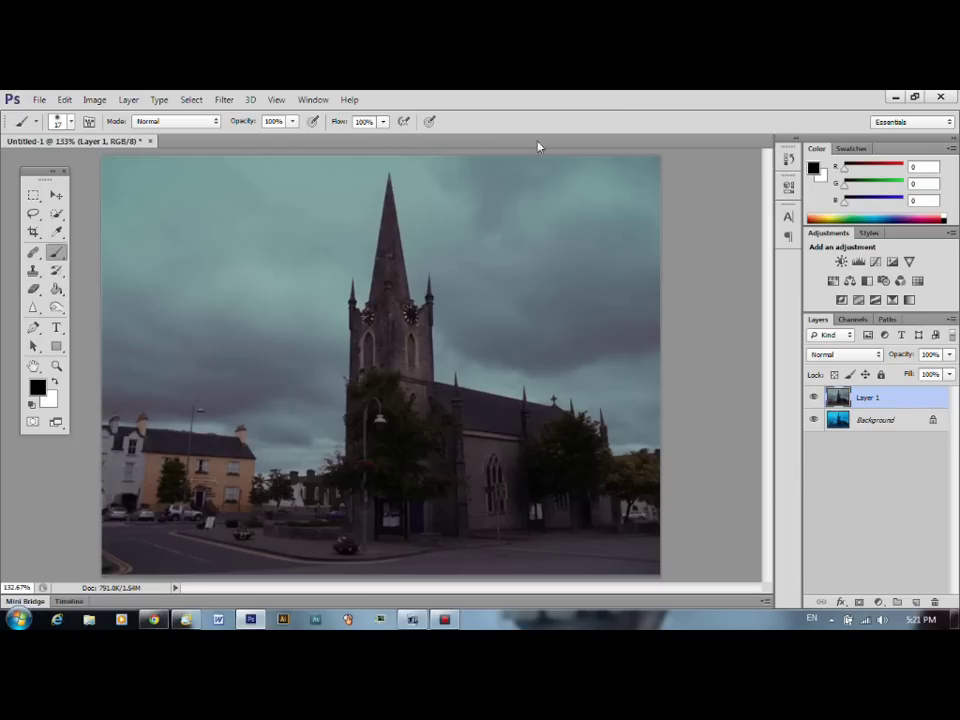
Step: Hide and reshow Layer 1 to compare the toned photo with the blue original
click(813, 397)
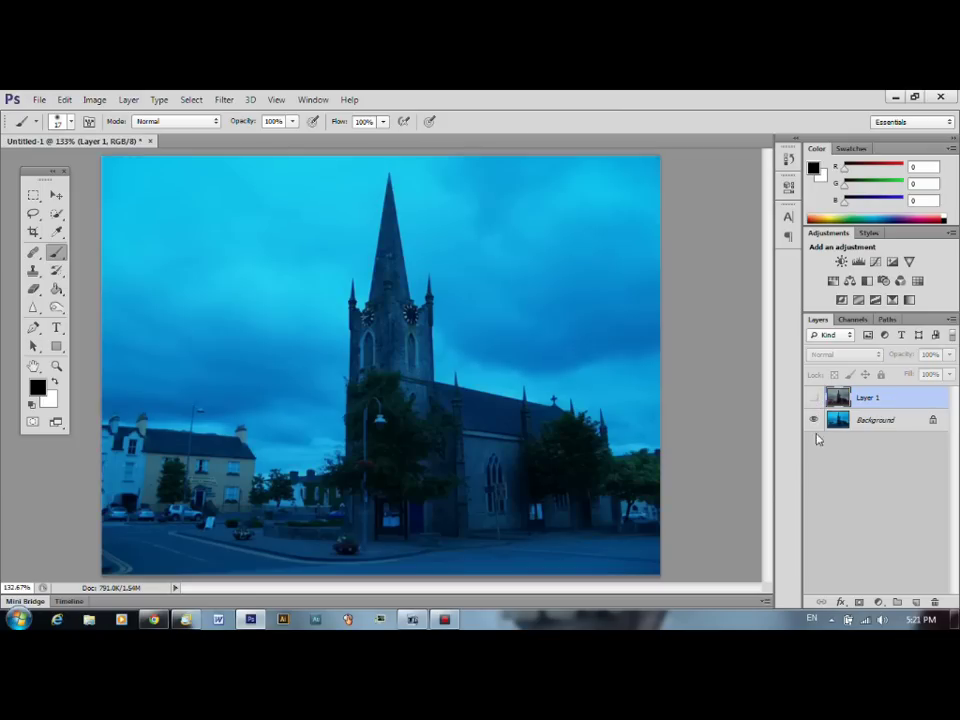
click(813, 397)
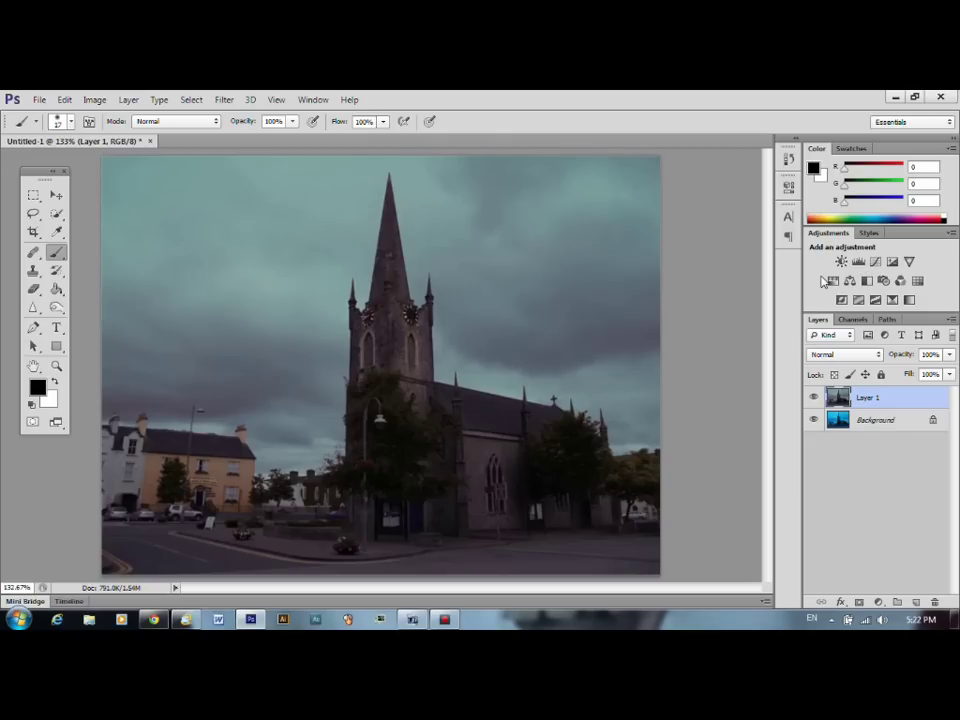
Step: In Levels, set white input 166, midtone gamma 1.17 and black input 3, then apply
key(ctrl+l)
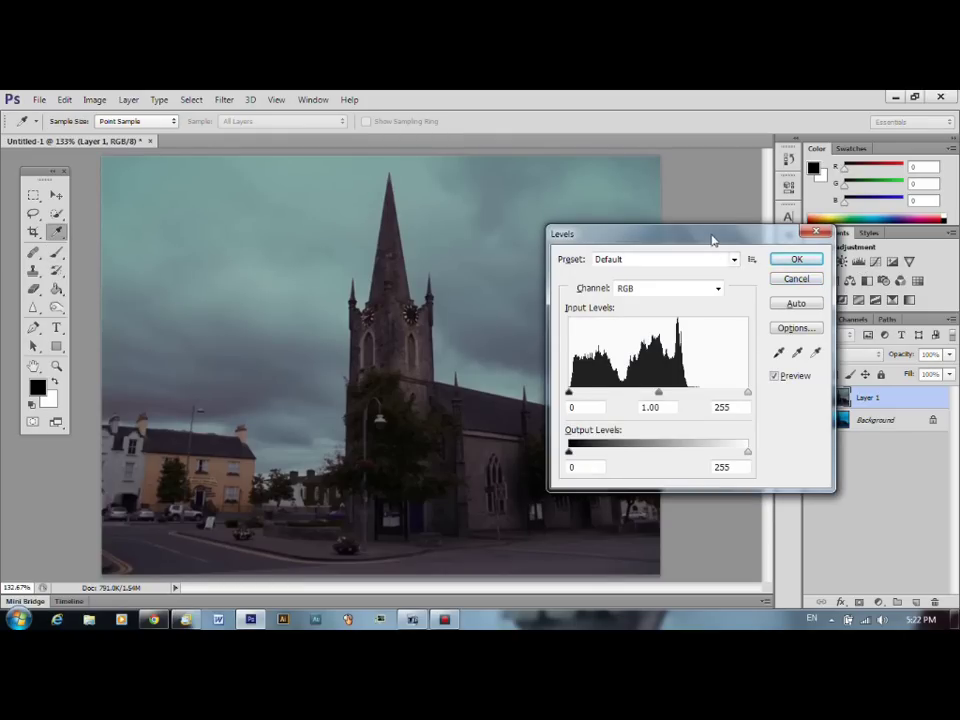
drag(714, 238, 802, 163)
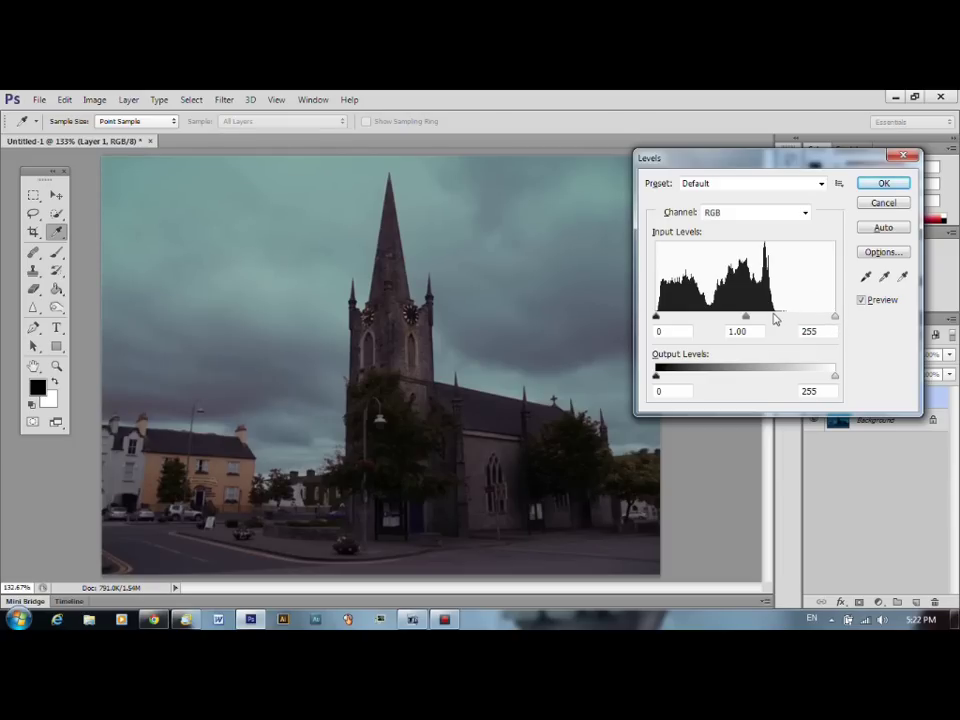
drag(835, 317, 836, 320)
drag(836, 318, 774, 320)
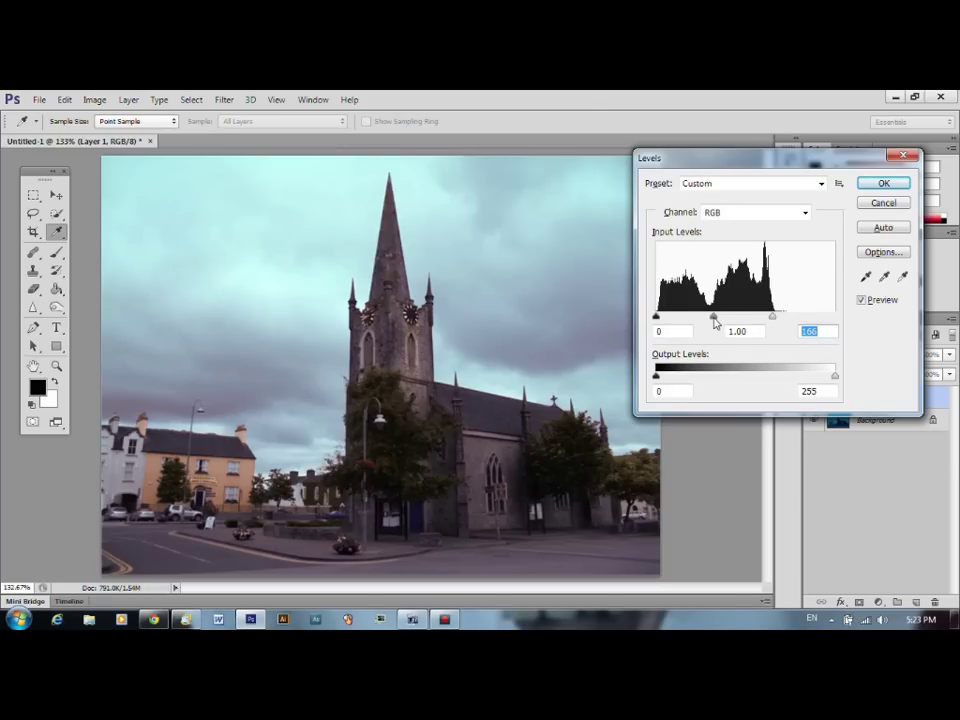
drag(714, 319, 711, 319)
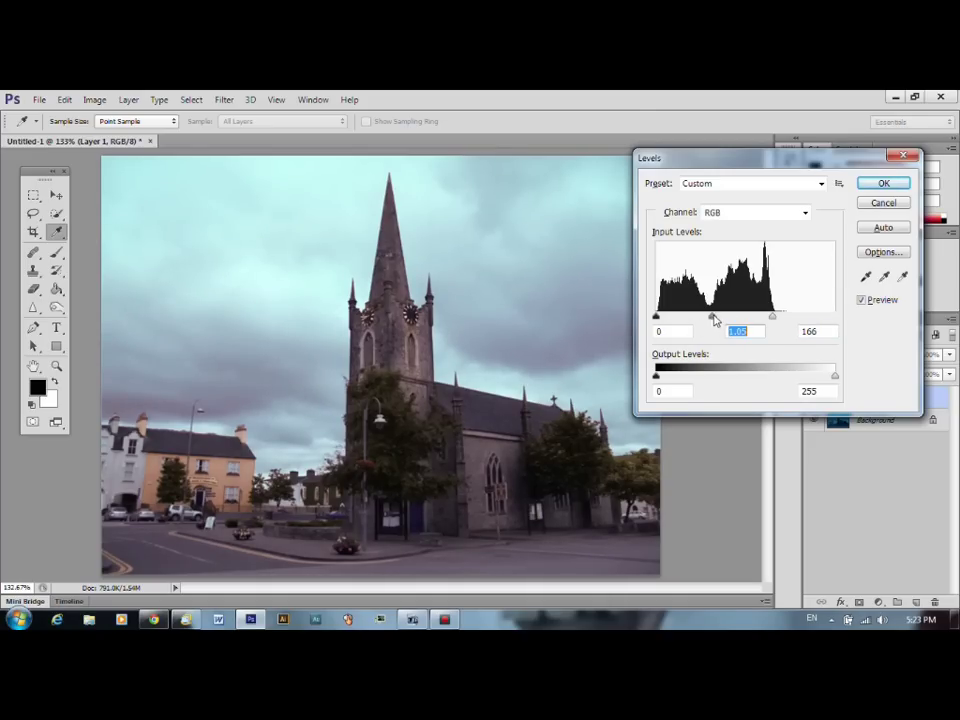
mouse_move(711, 318)
mouse_down()
mouse_move(693, 320)
mouse_move(718, 320)
mouse_up()
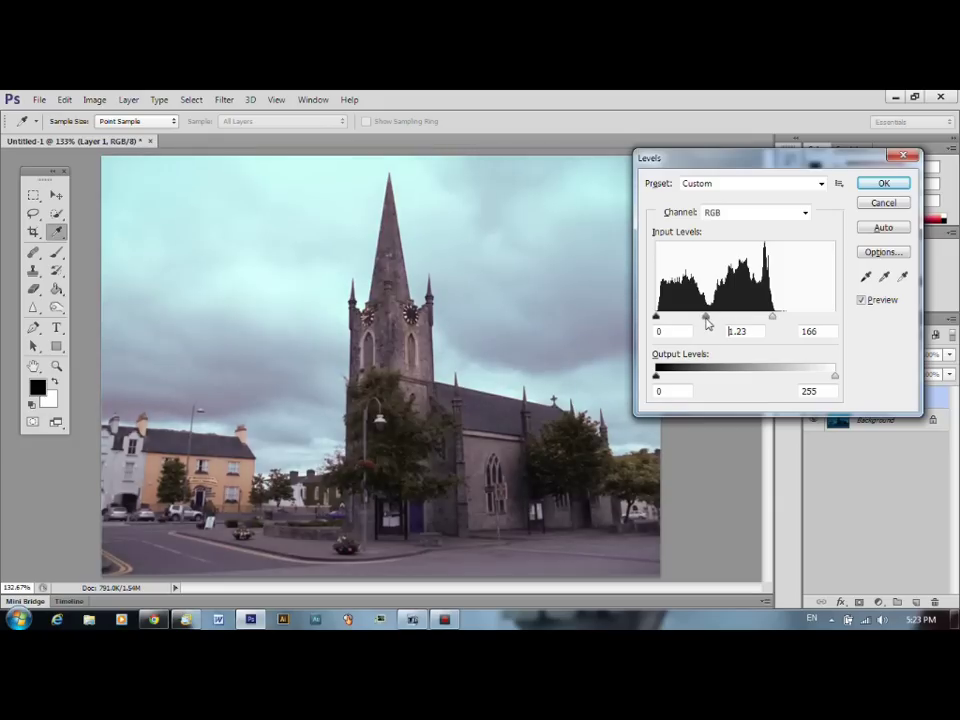
drag(707, 322, 709, 321)
click(656, 317)
drag(657, 318, 658, 320)
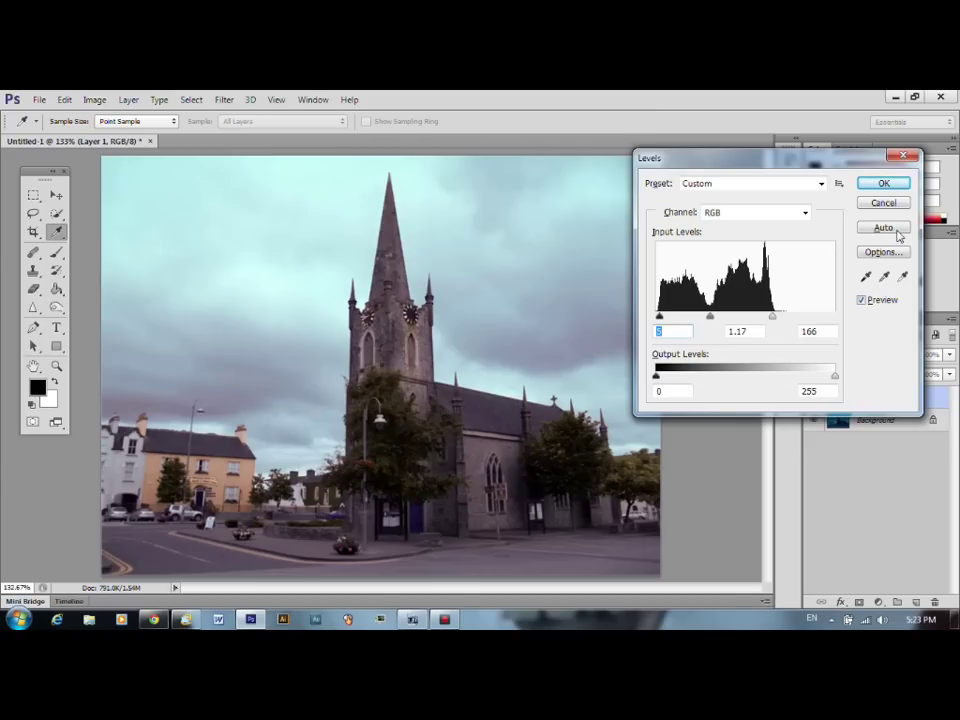
click(877, 185)
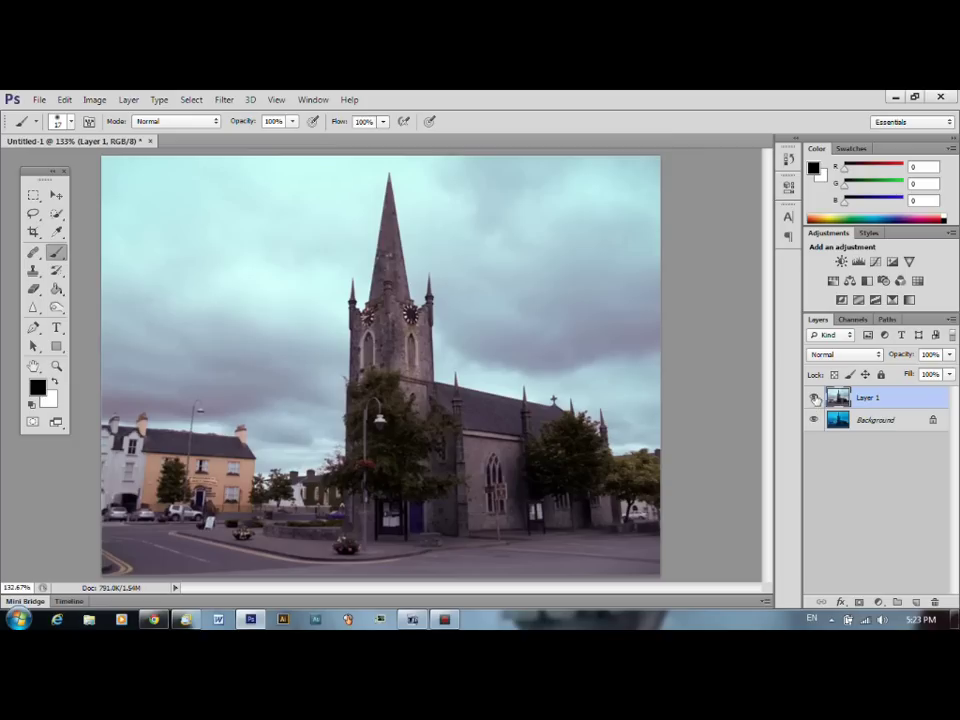
click(813, 398)
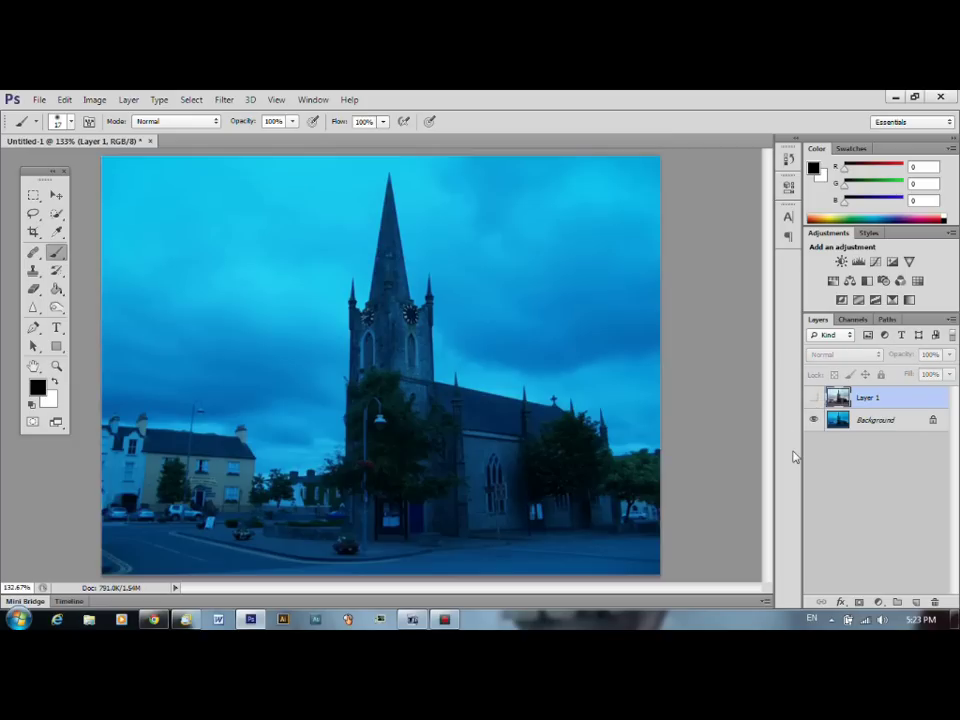
click(813, 398)
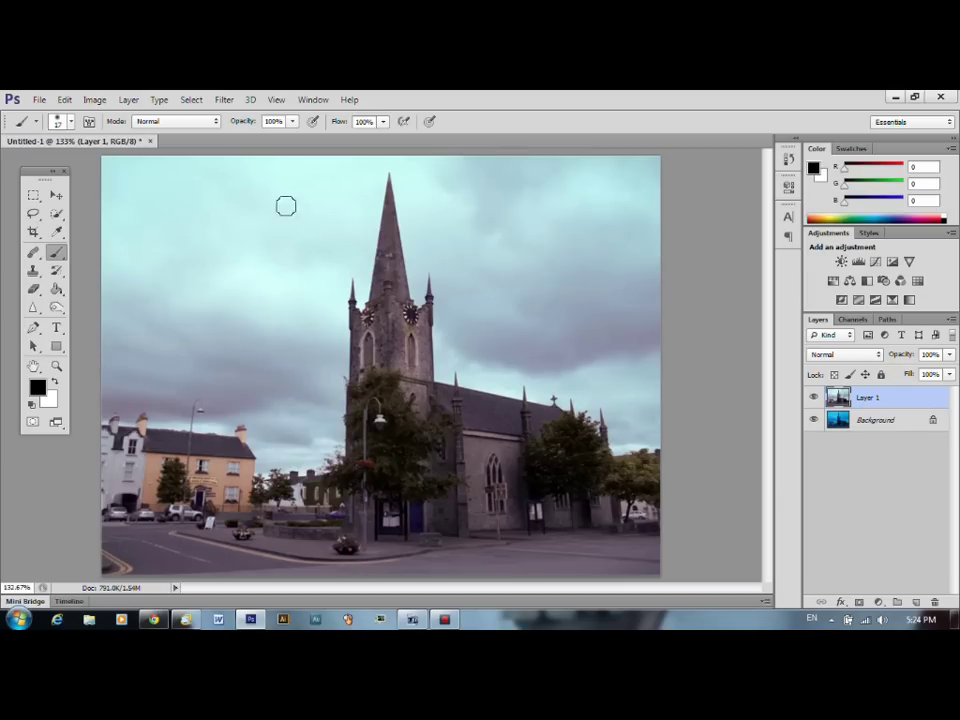
click(95, 100)
mouse_move(137, 135)
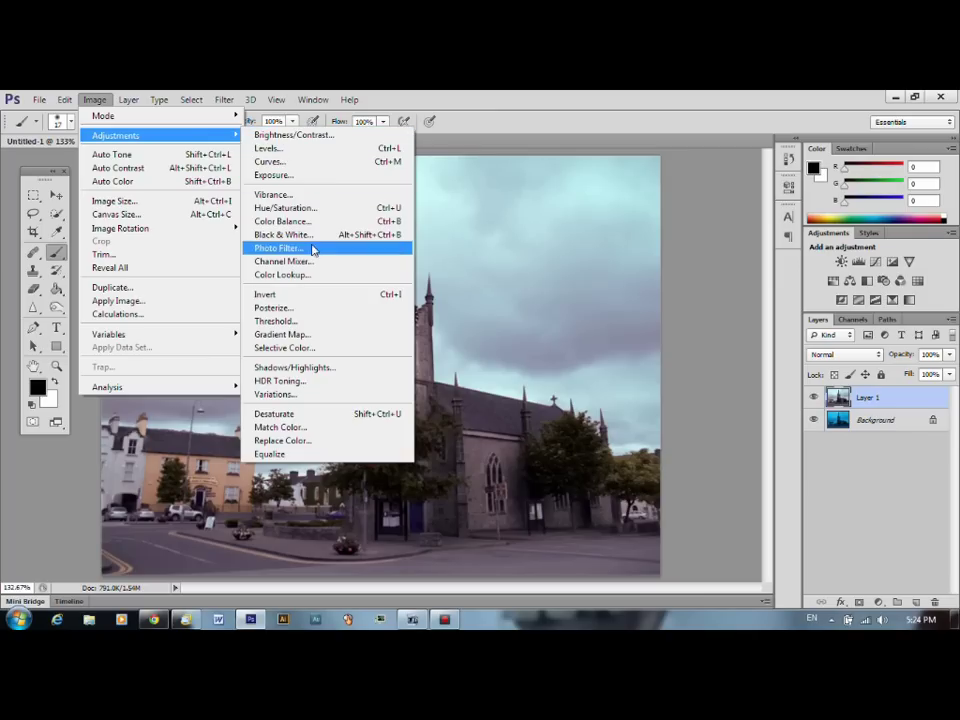
click(309, 226)
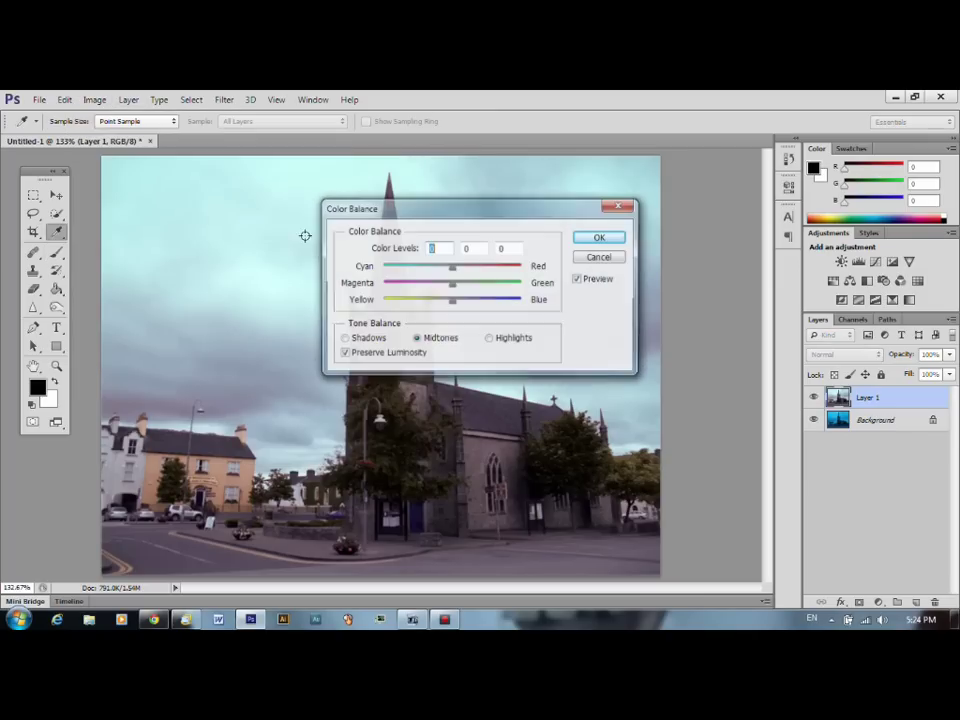
drag(551, 214, 785, 186)
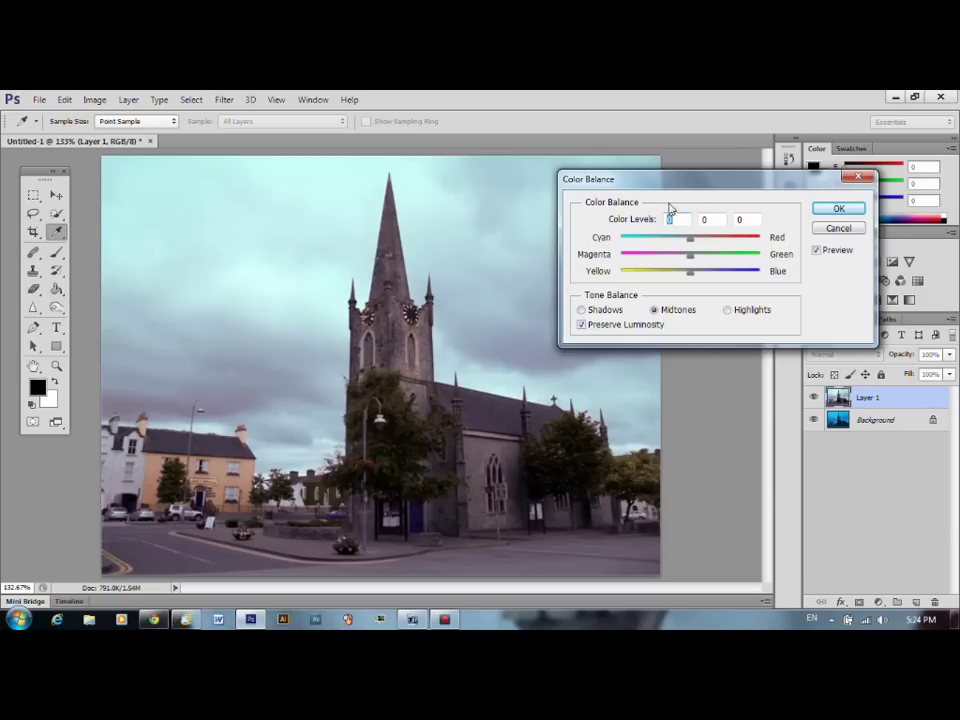
click(583, 310)
mouse_move(690, 238)
mouse_down()
mouse_move(703, 238)
mouse_move(708, 273)
mouse_move(690, 272)
mouse_move(684, 244)
mouse_up()
click(848, 230)
key(b)
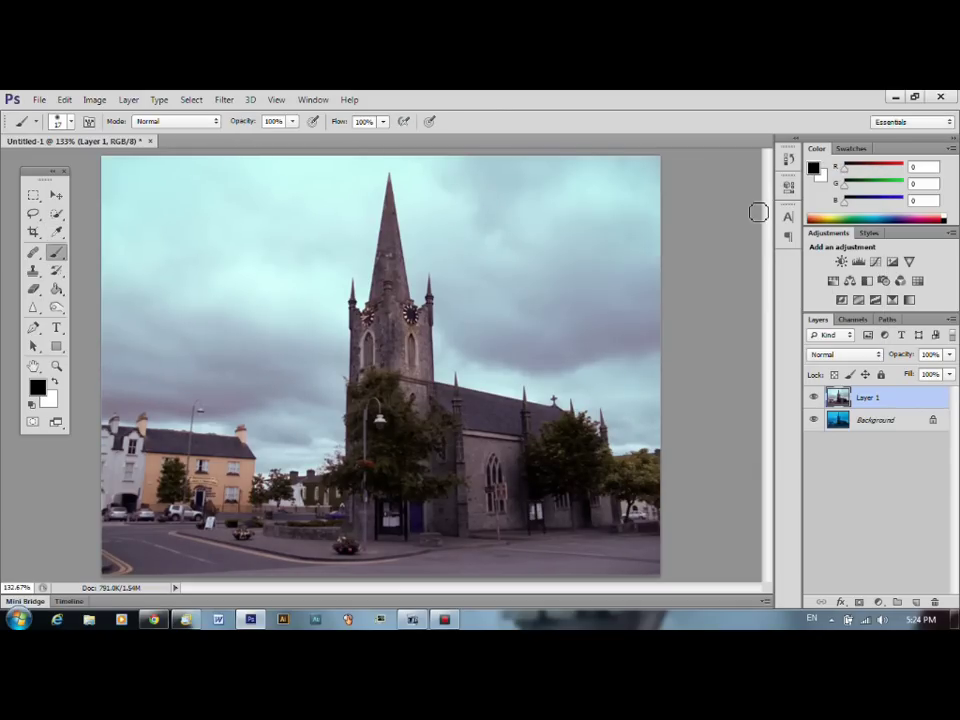